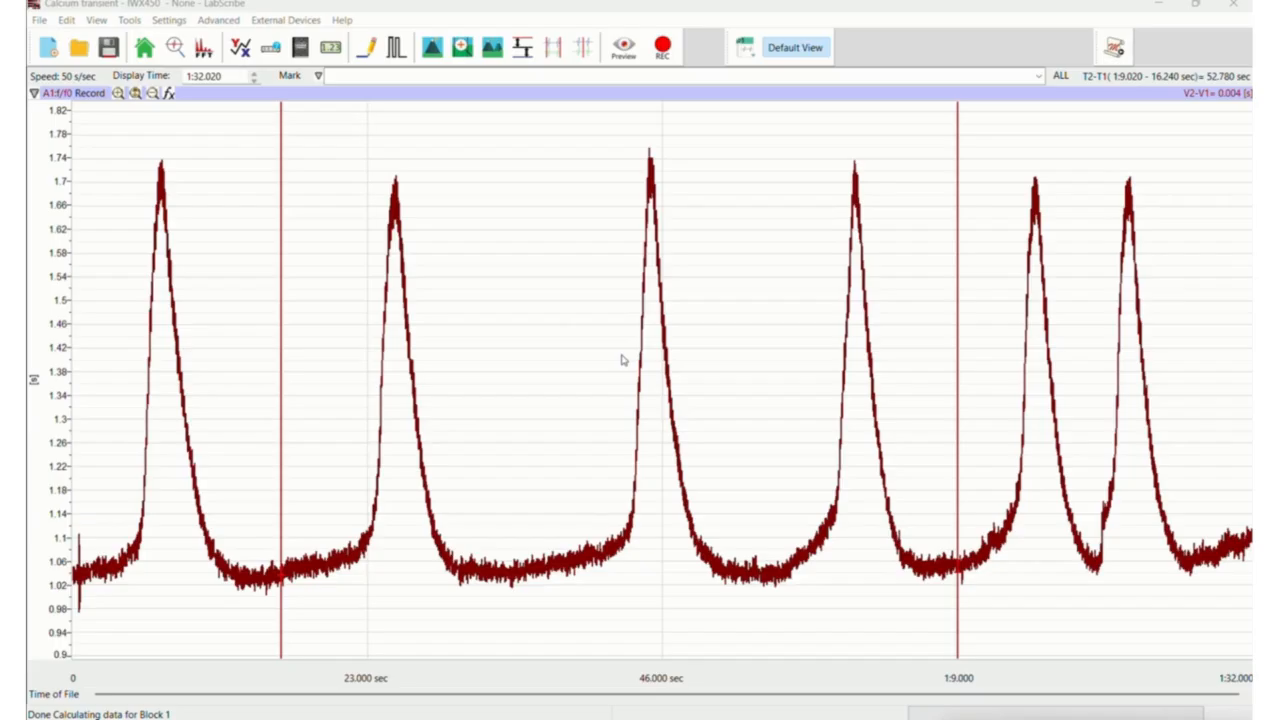
# Add a smoothing channel computed from the f/f0 channel using Savitsky-Golay Smooth, polynomial order 2 and 10 points on each side.
pyautogui.click(169, 93)
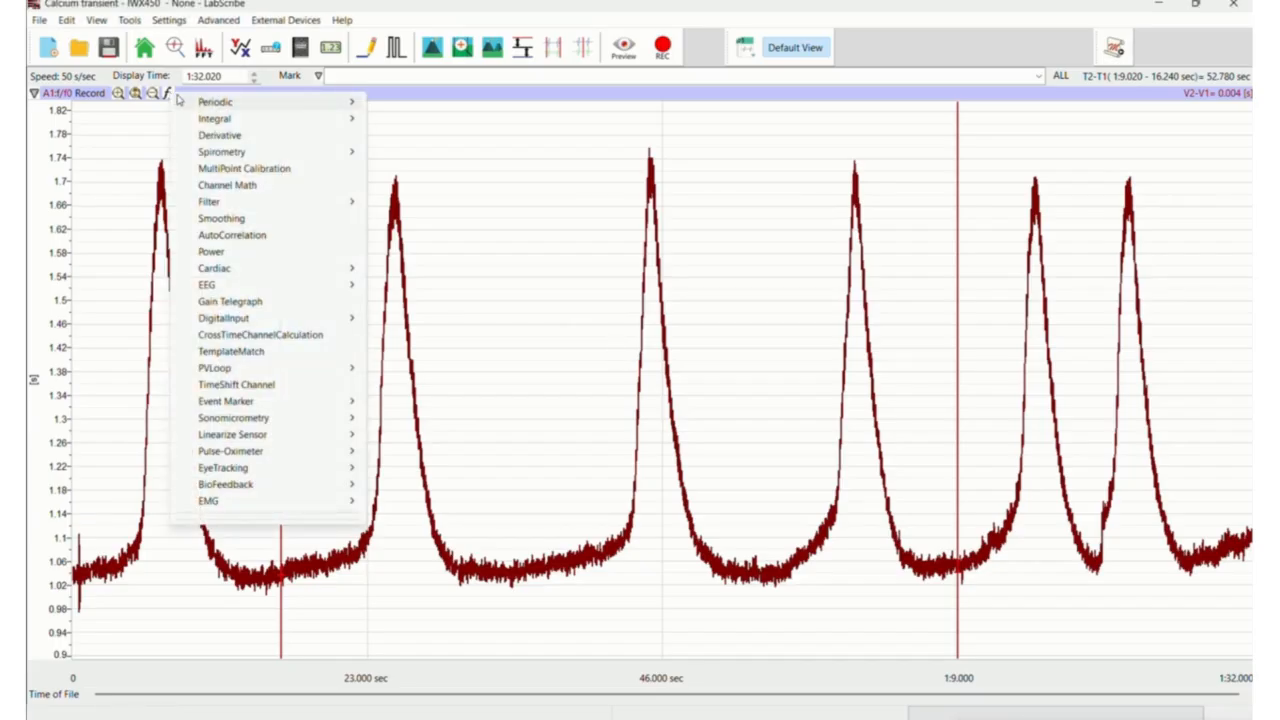
pyautogui.click(320, 218)
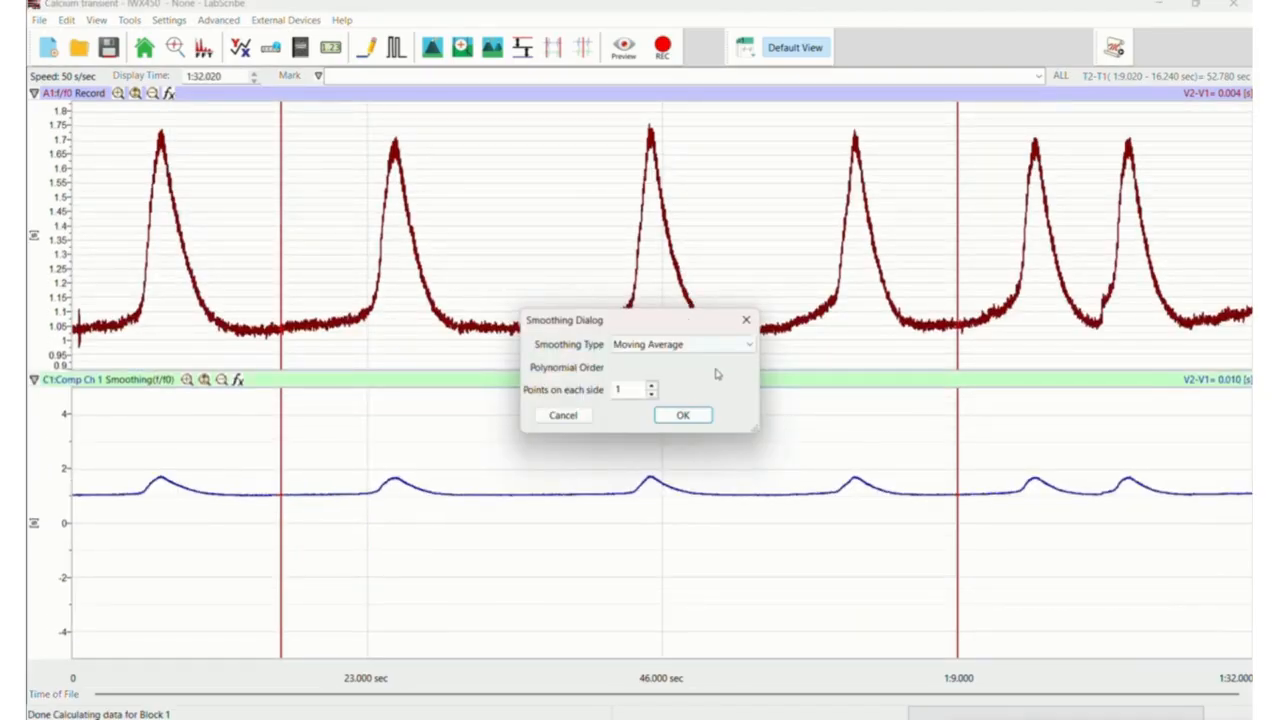
pyautogui.click(749, 345)
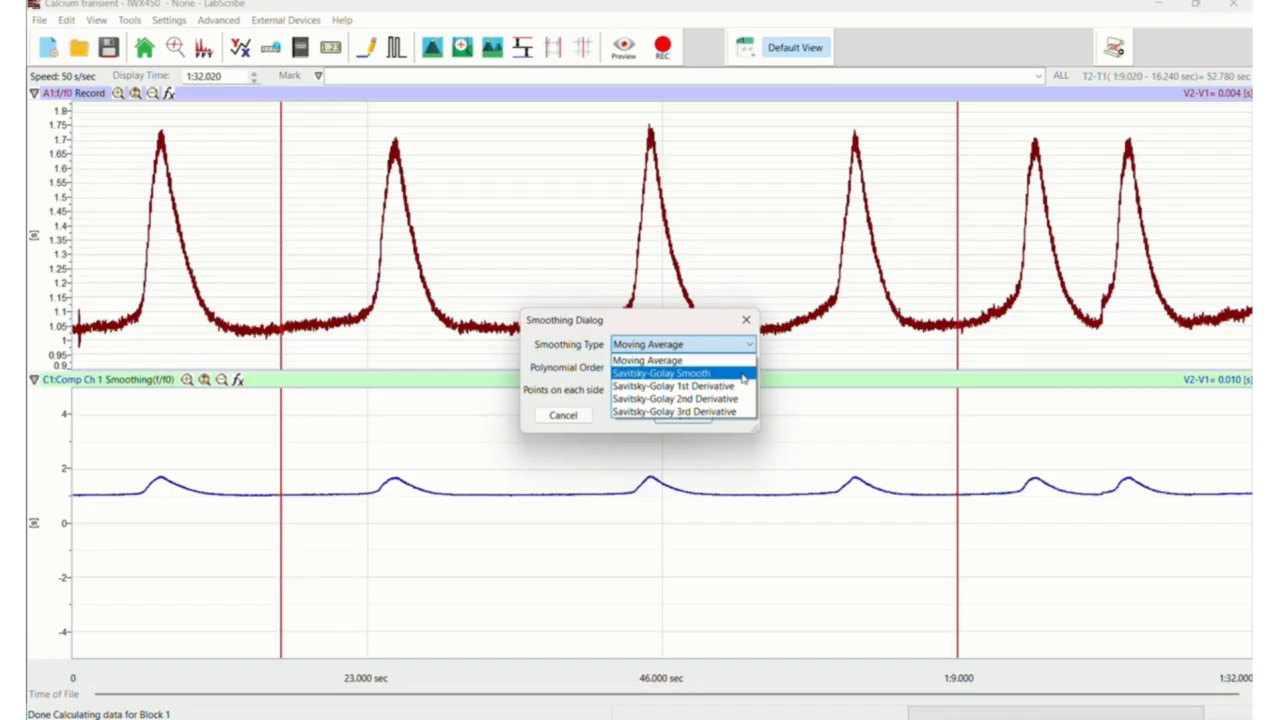
pyautogui.click(743, 376)
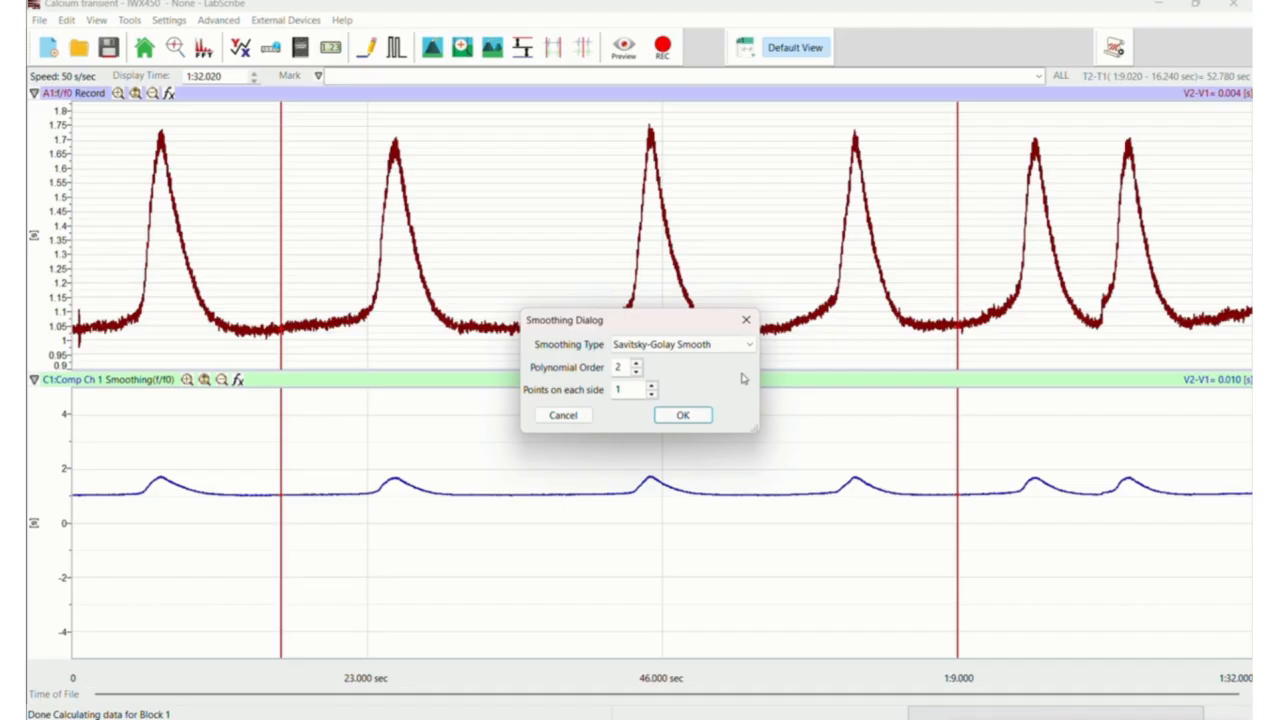
pyautogui.click(651, 385)
pyautogui.click(651, 385)
pyautogui.click(651, 385)
pyautogui.click(651, 385)
pyautogui.click(683, 416)
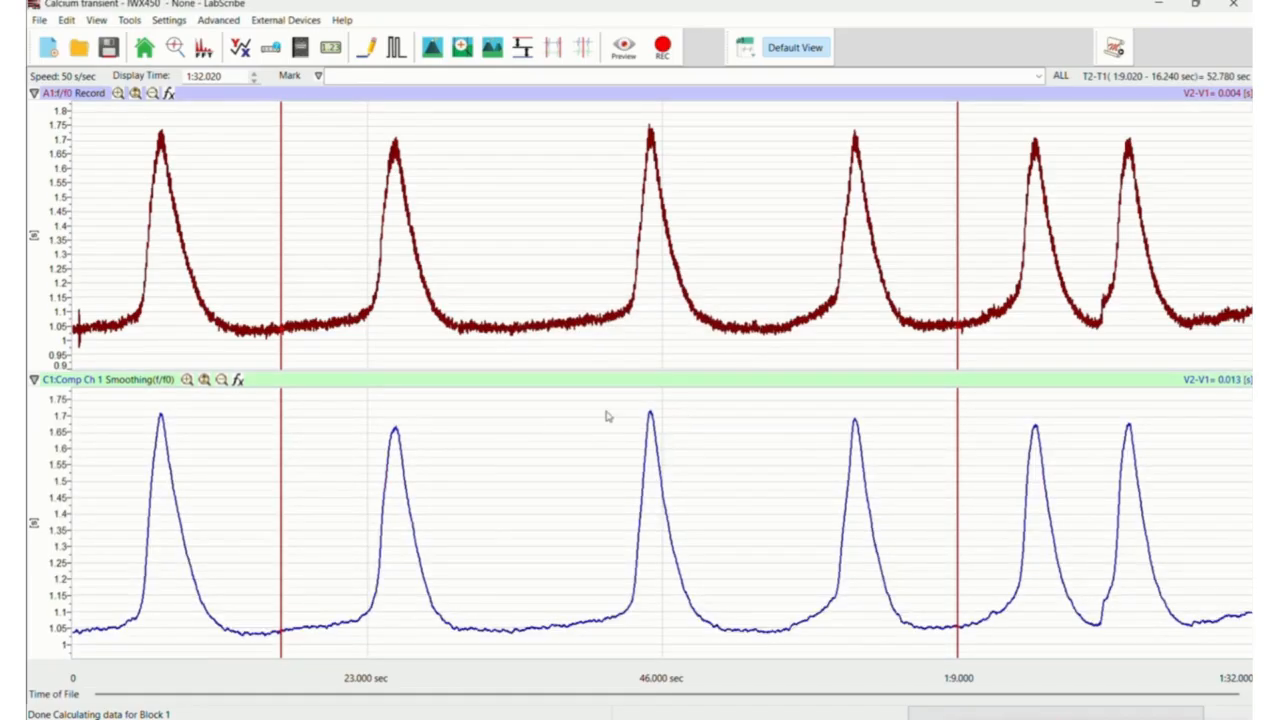
# Review the function setup of the computed smoothing channel and leave it without making changes.
pyautogui.click(157, 381)
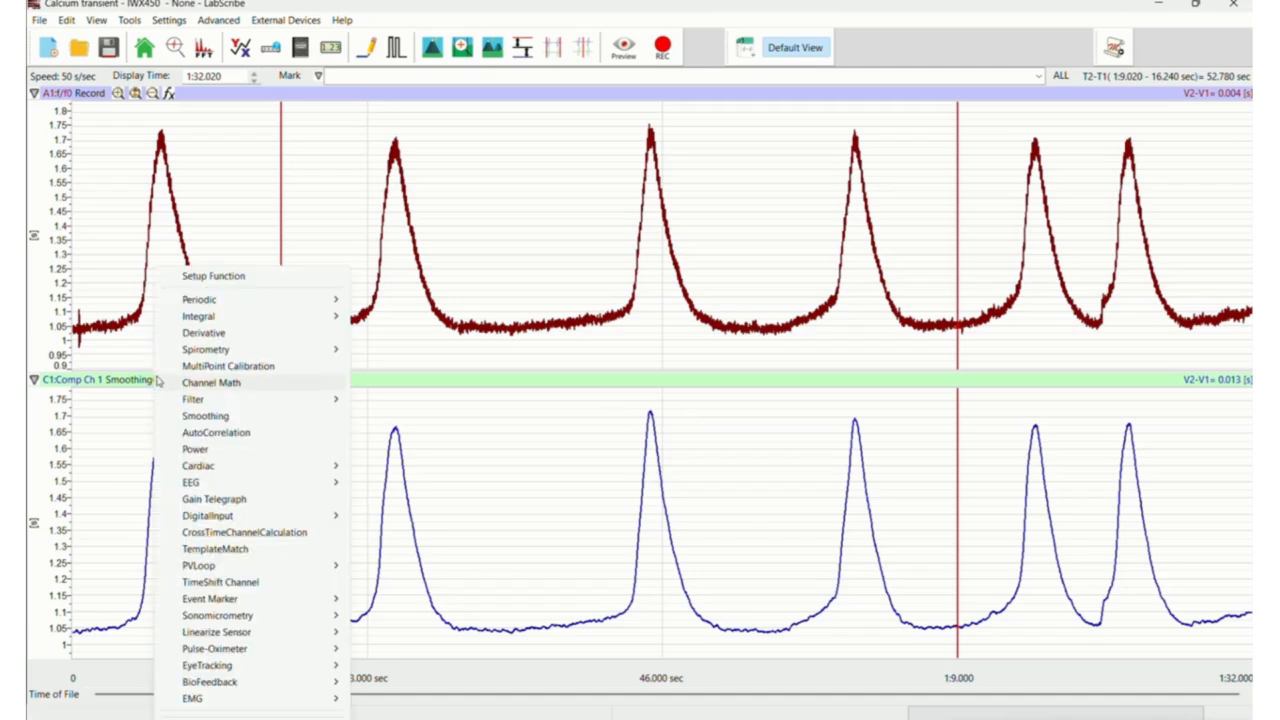
pyautogui.click(241, 279)
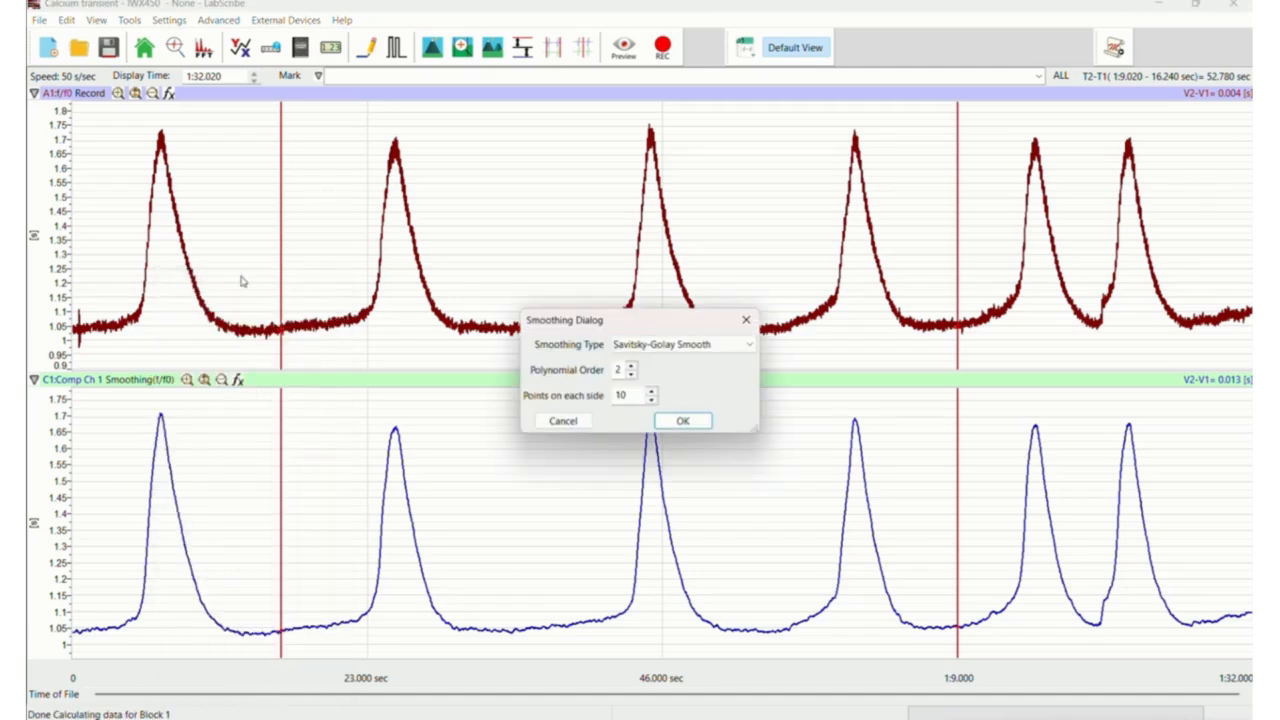
pyautogui.click(560, 421)
# Open the Ca++ Transients analysis with Comp Ch 1 as the calcium channel and enlarge its results table.
pyautogui.click(218, 21)
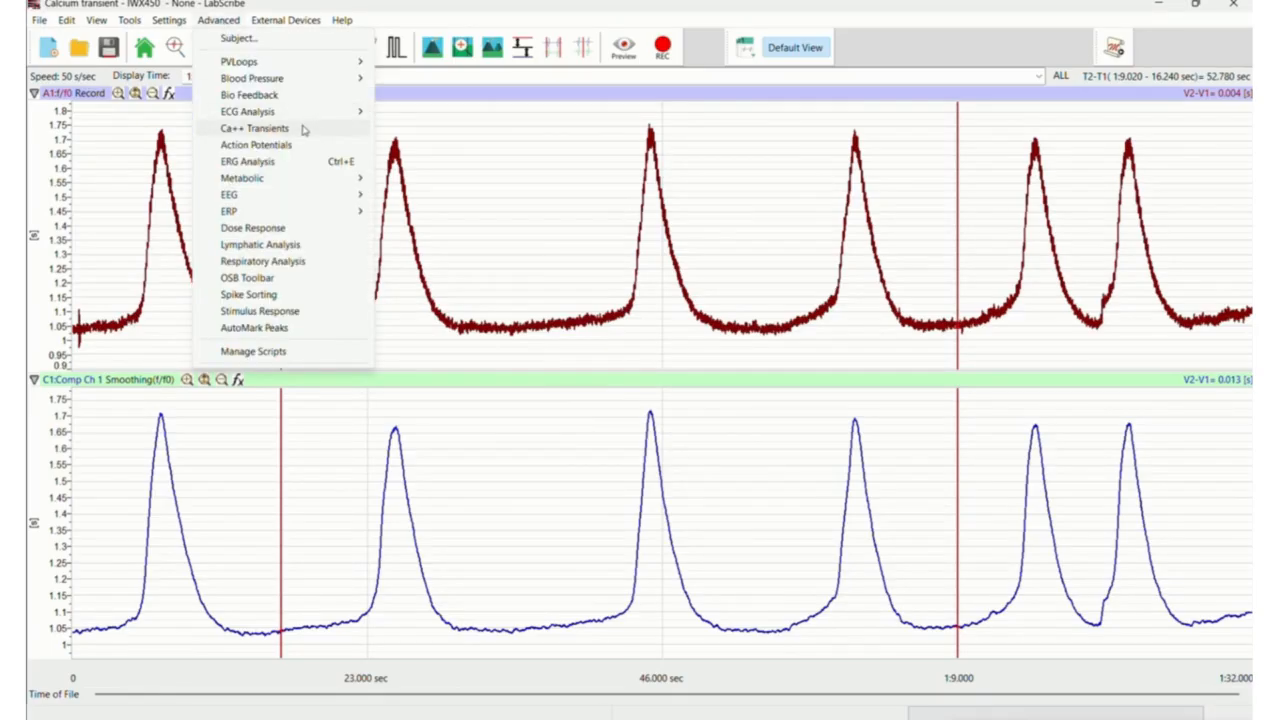
pyautogui.click(300, 129)
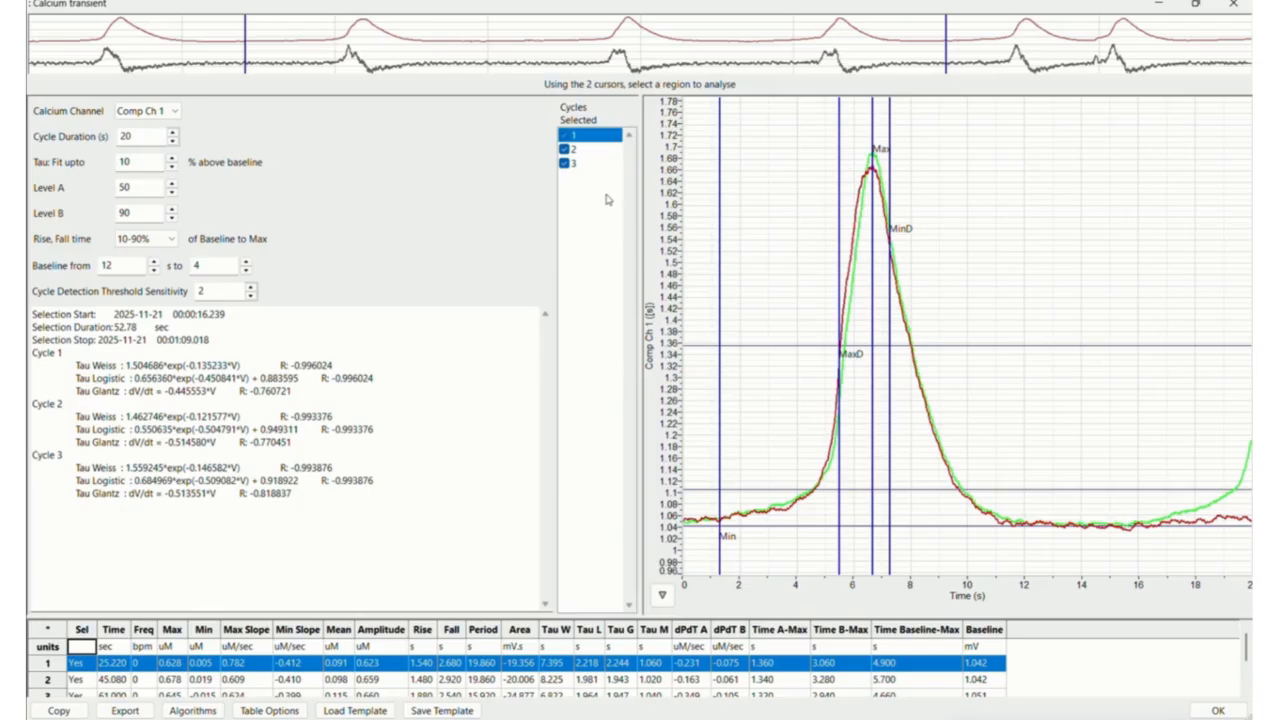
pyautogui.moveTo(537, 617); pyautogui.dragTo(530, 504)
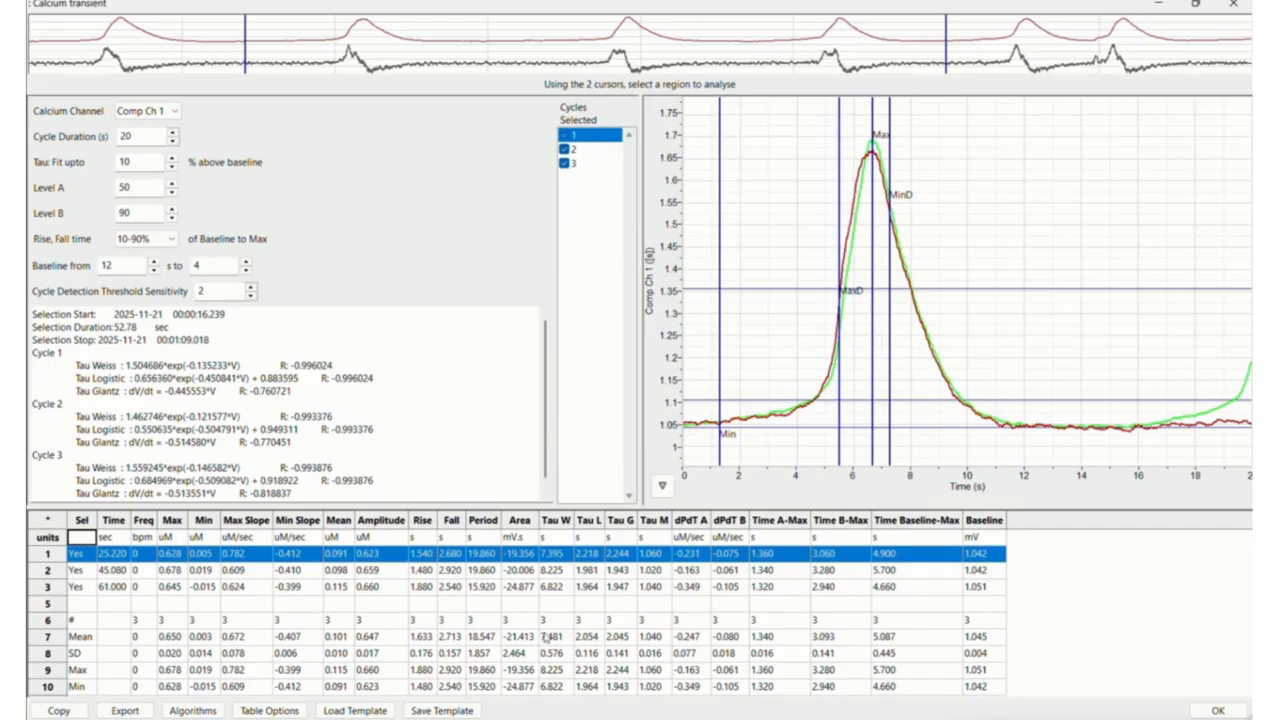
pyautogui.click(175, 112)
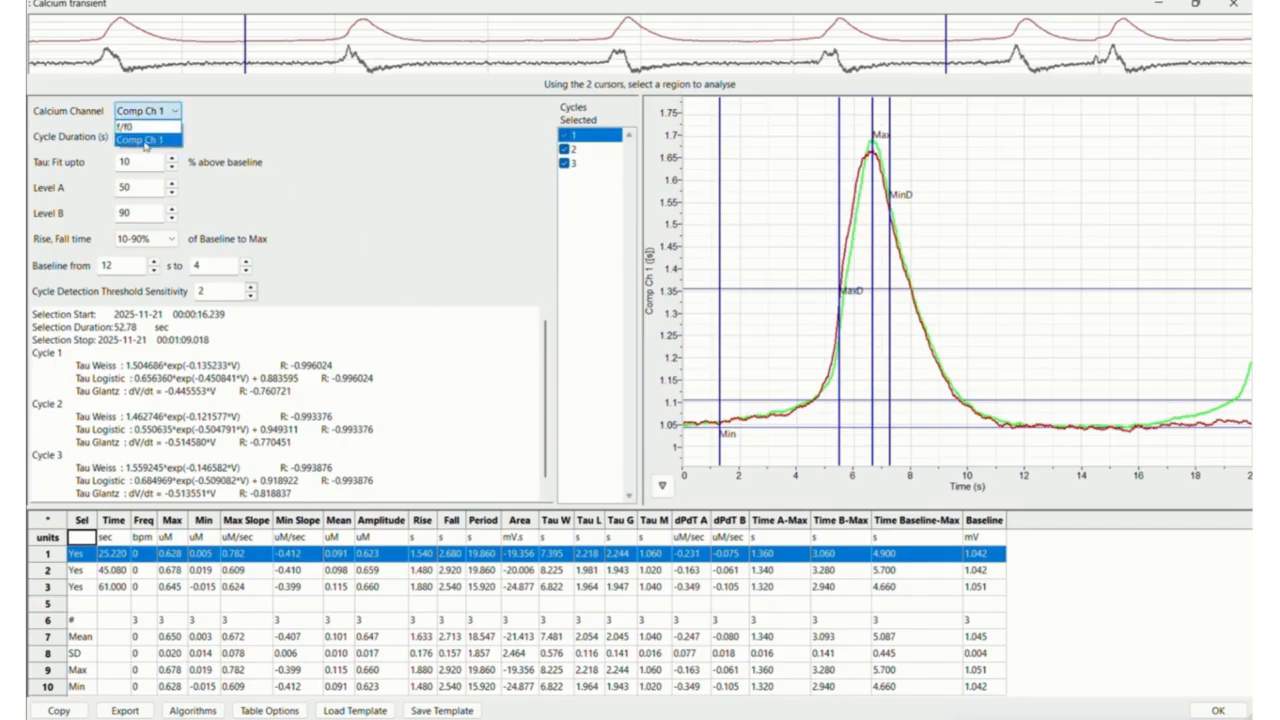
pyautogui.click(150, 141)
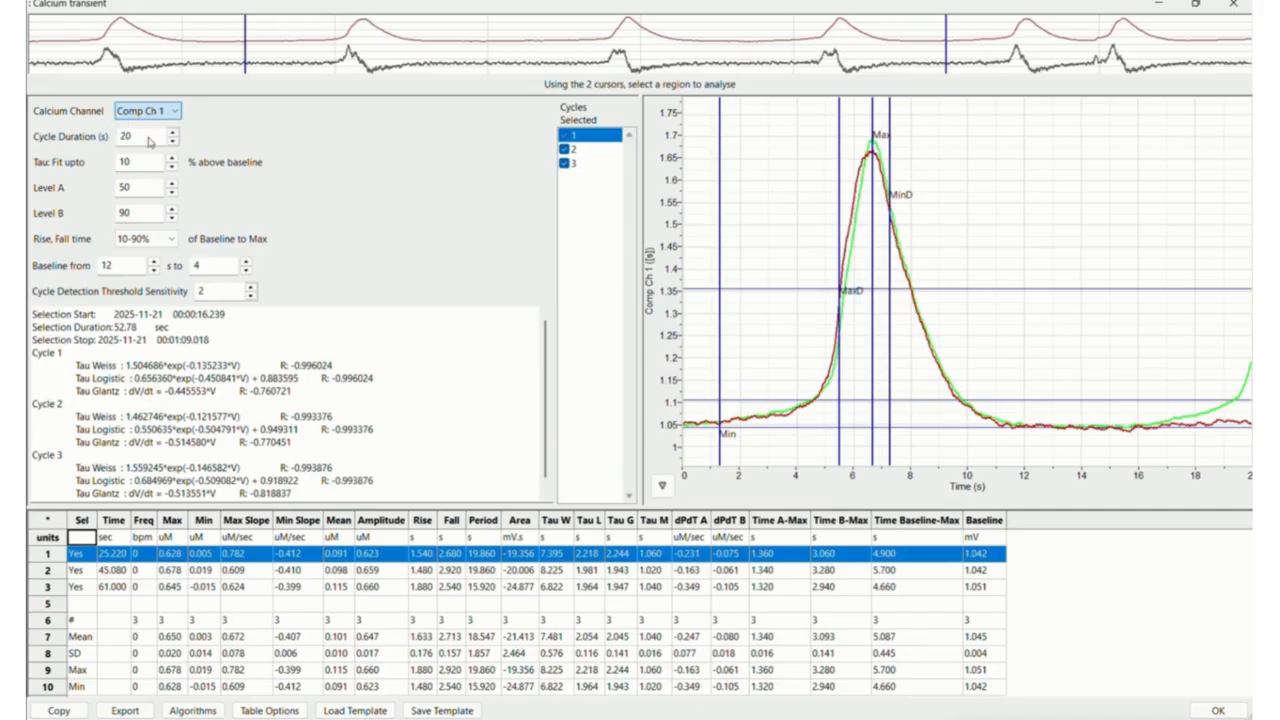
# Keep the rise and fall time at 10-90% and set the baseline from 13 s to 16 s.
pyautogui.click(149, 138)
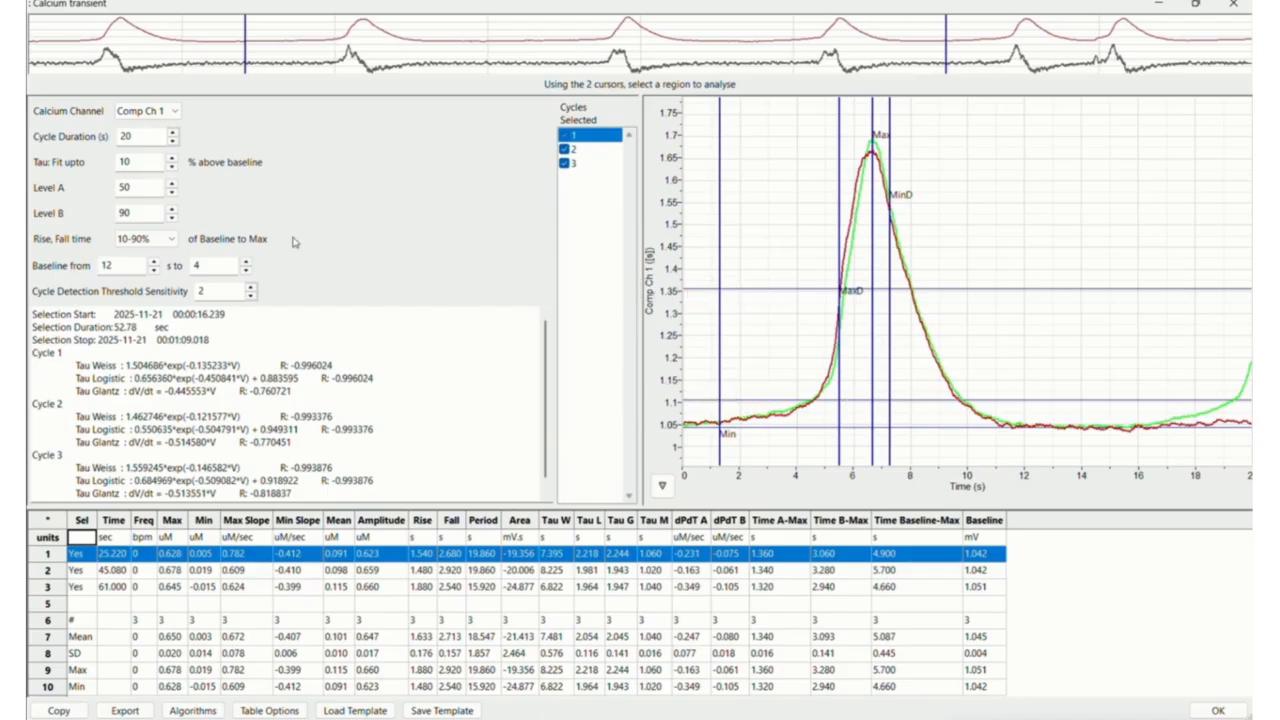
pyautogui.click(166, 241)
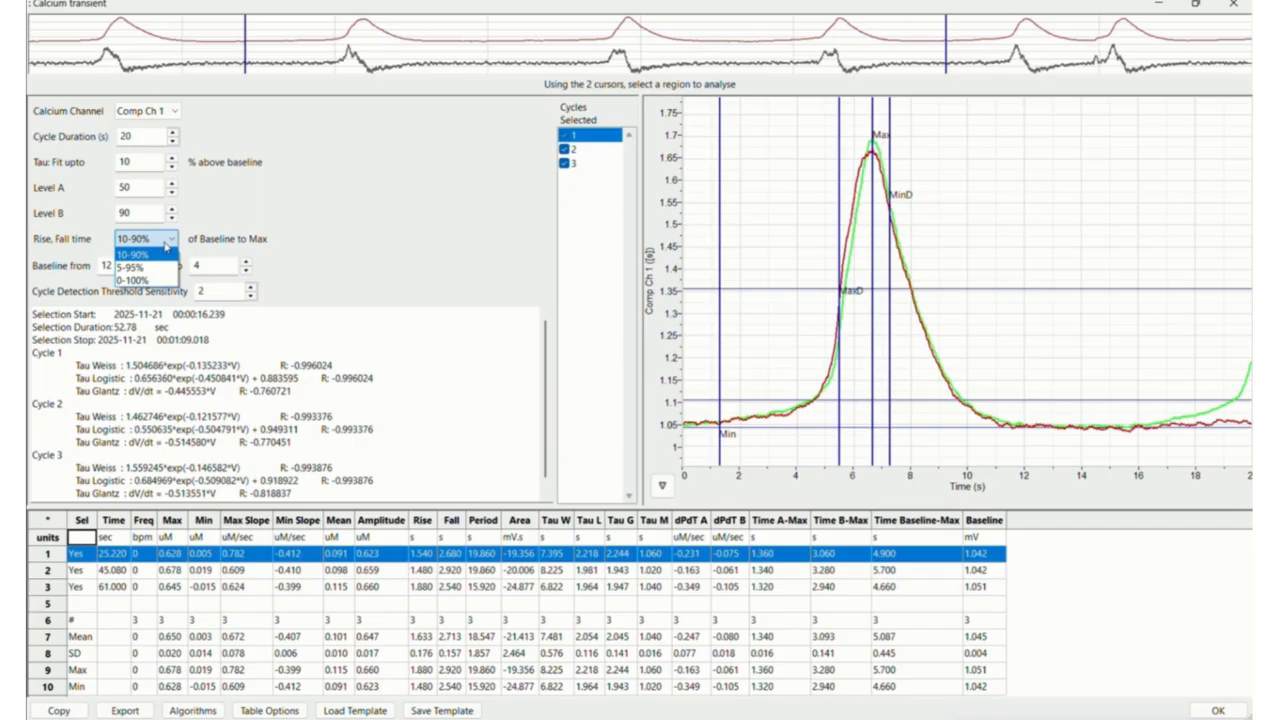
pyautogui.click(166, 246)
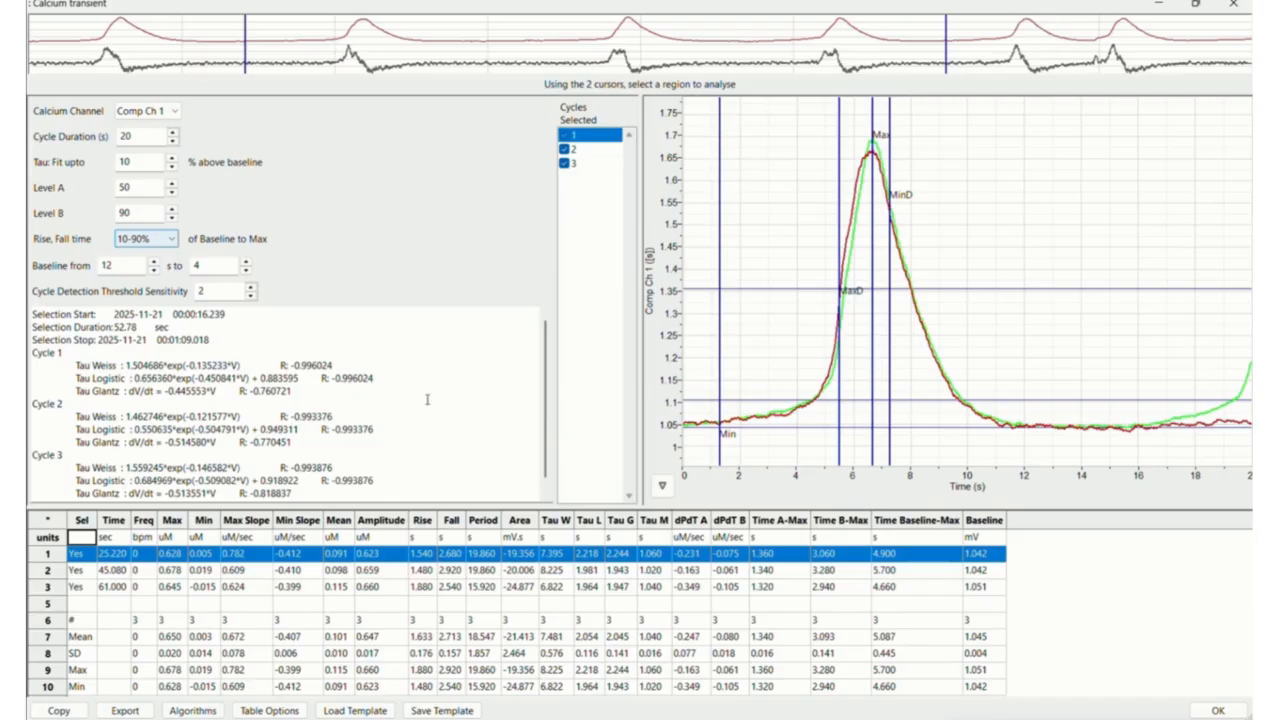
pyautogui.moveTo(126, 265); pyautogui.dragTo(47, 268)
pyautogui.write('13')
pyautogui.press('Tab')
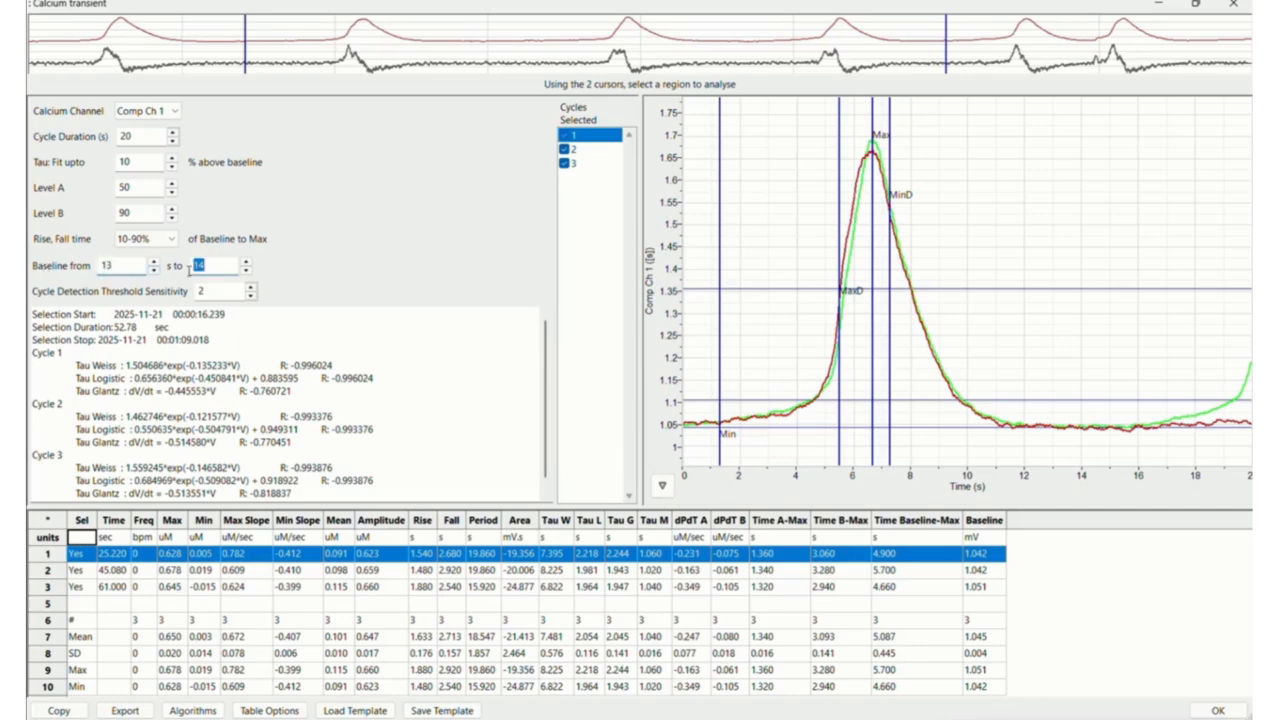
pyautogui.write('16')
pyautogui.click(214, 288)
# Narrow the analysed region to about 00:00:18.08 through 00:01:08.36 and give the results table more height.
pyautogui.moveTo(245, 57); pyautogui.dragTo(269, 57)
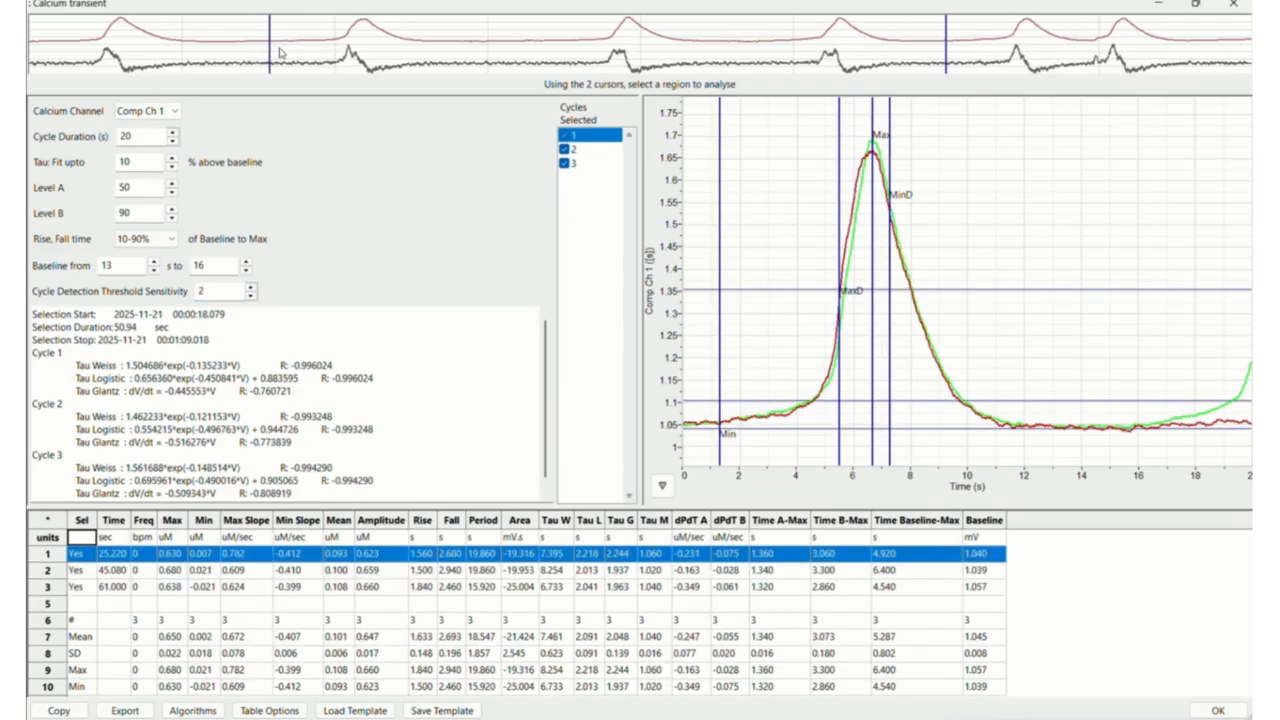
pyautogui.moveTo(946, 57); pyautogui.dragTo(938, 58)
pyautogui.moveTo(391, 505); pyautogui.dragTo(398, 428)
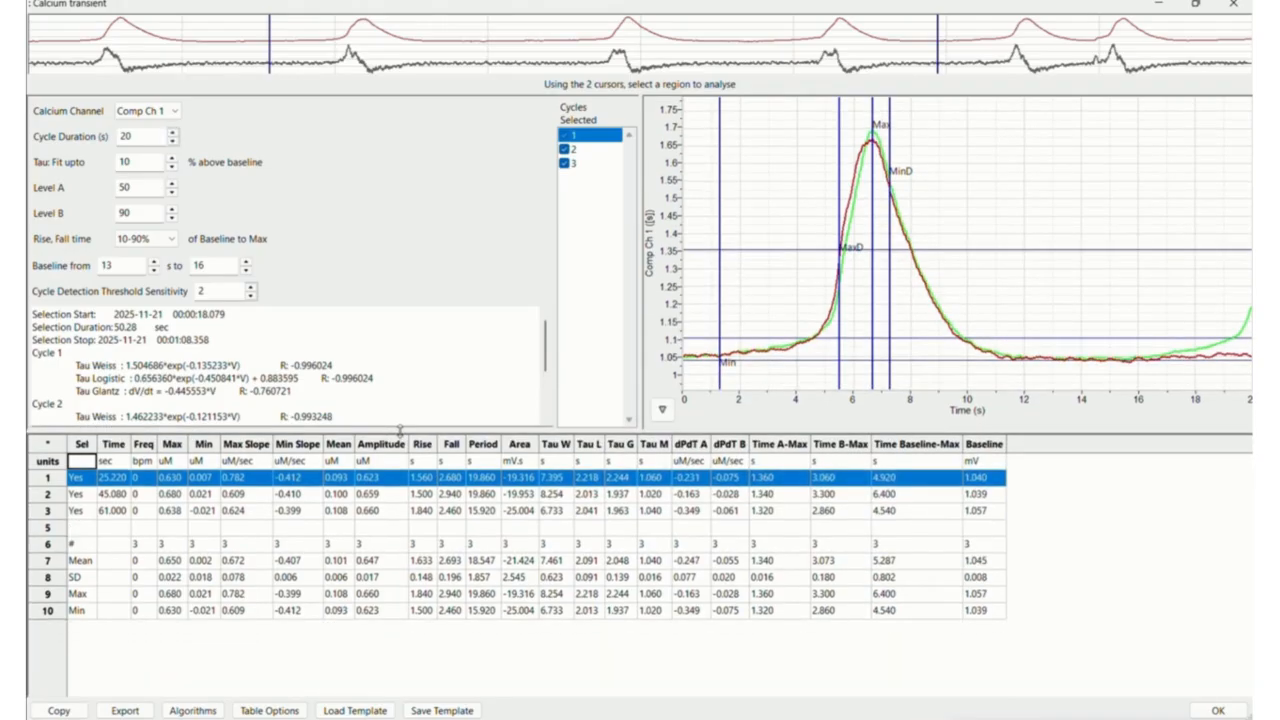
# View the fitted curves of cycles 2 and 3, and return to cycle 1.
pyautogui.click(592, 149)
pyautogui.click(591, 163)
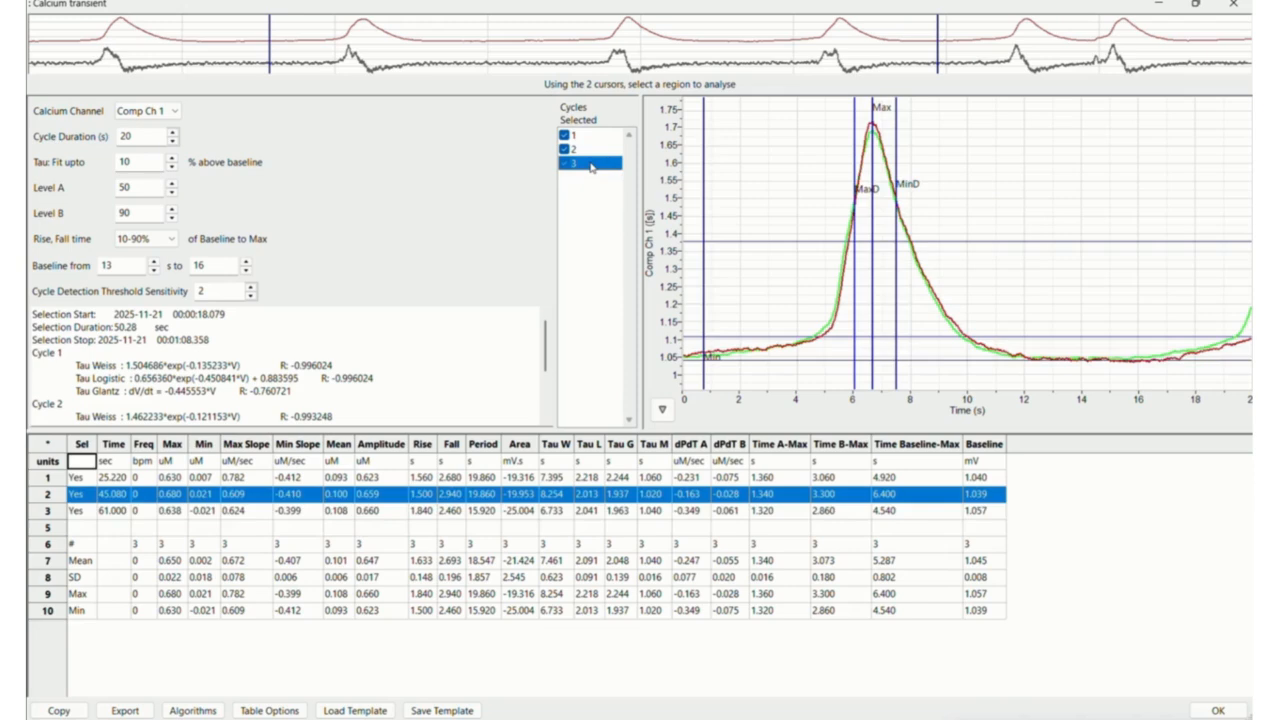
pyautogui.click(590, 135)
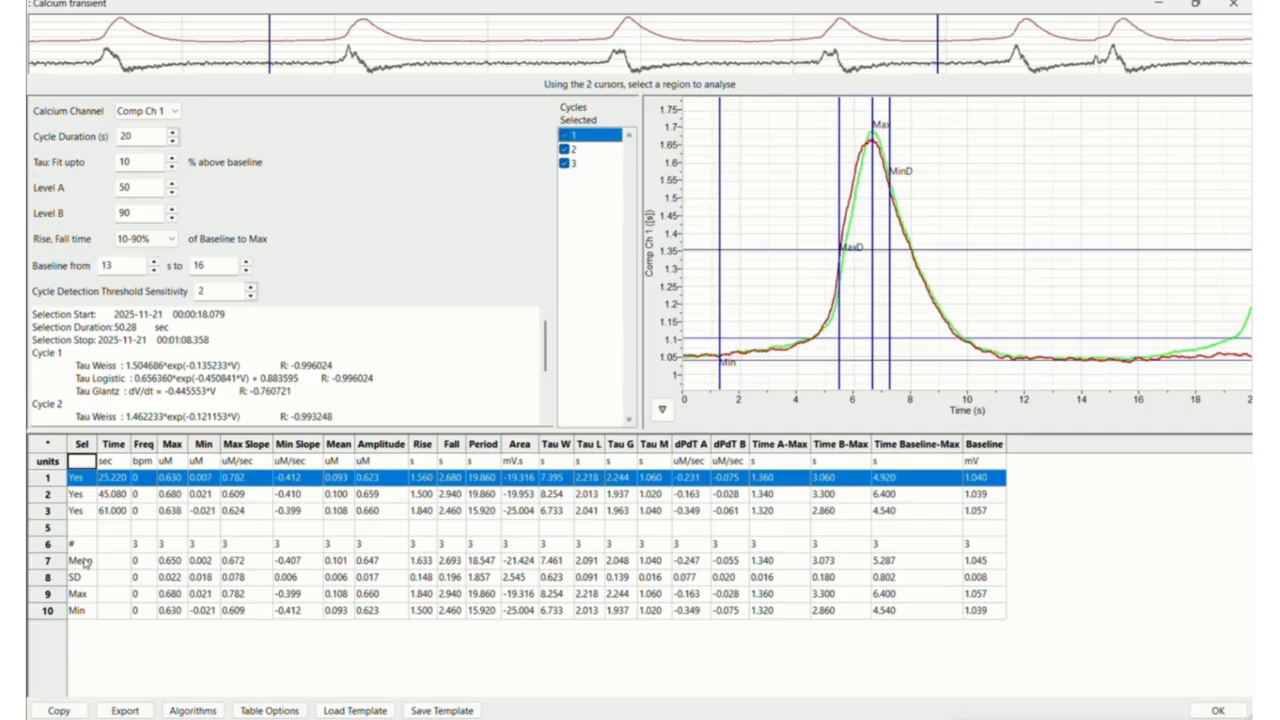
# Read the algorithm descriptions of the calculated calcium transient parameters and return to the analysis.
pyautogui.click(64, 711)
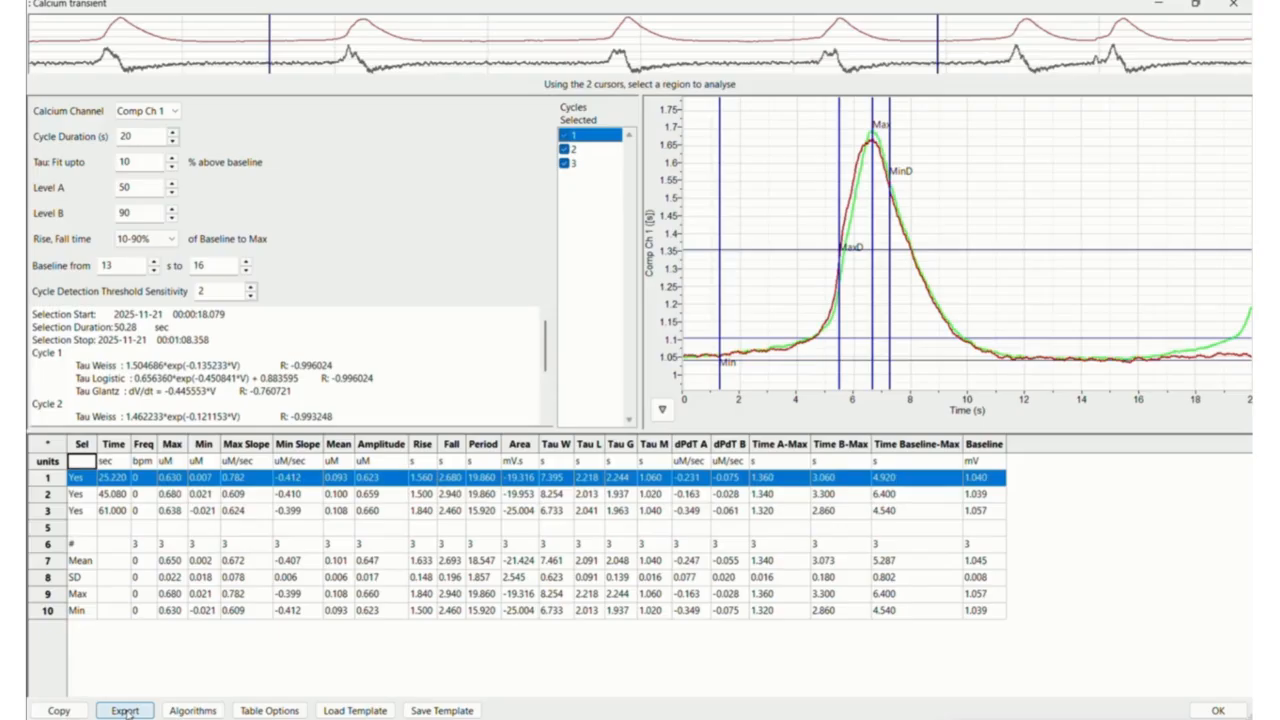
pyautogui.click(193, 711)
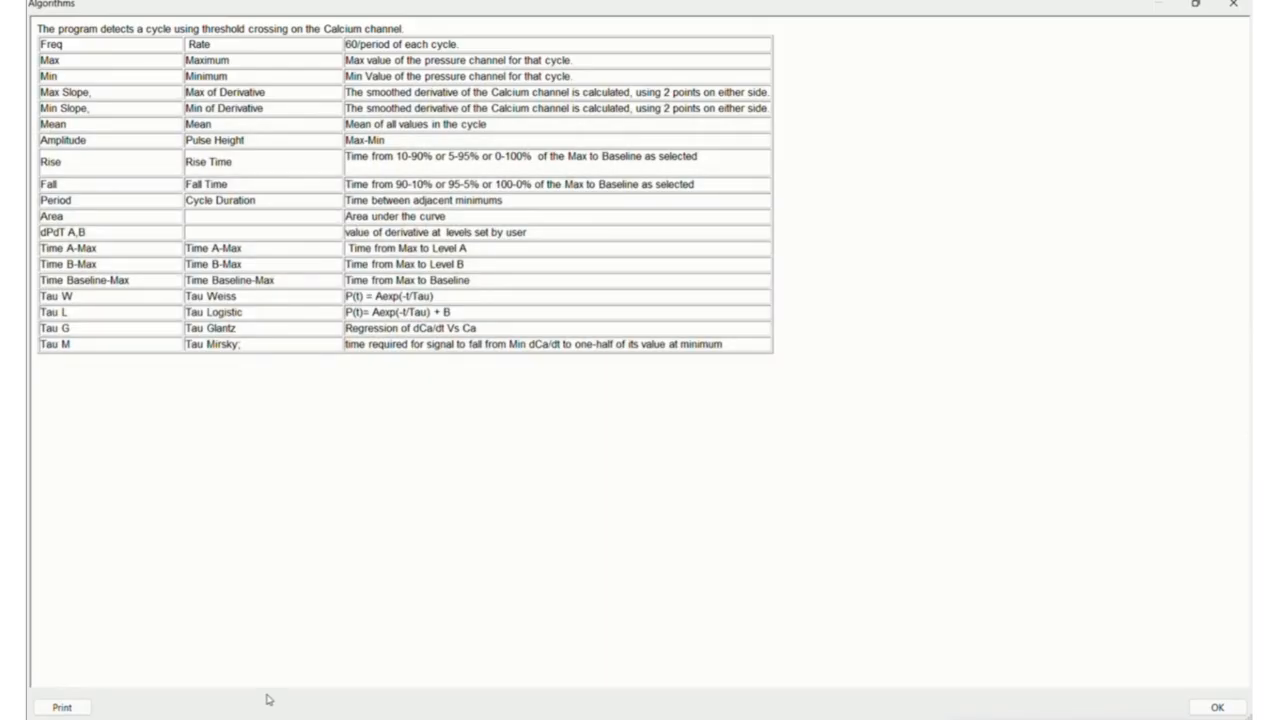
pyautogui.click(1219, 707)
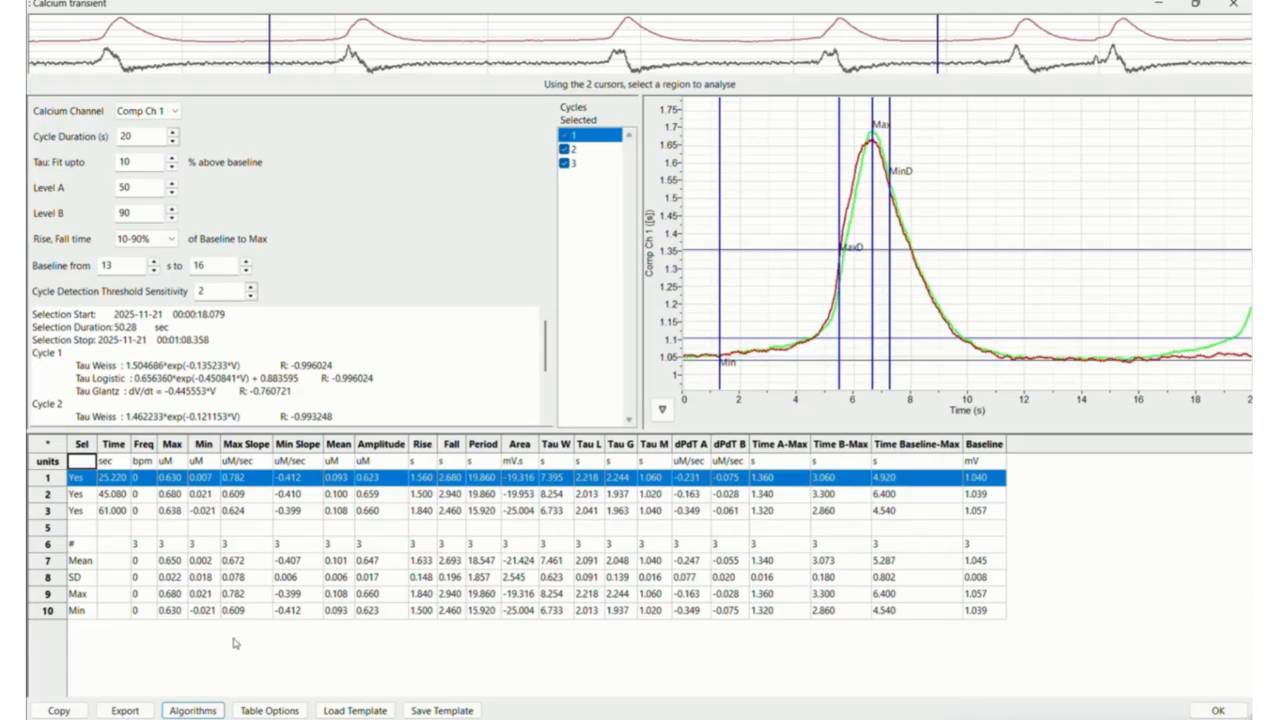
# Review the list of parameters to display in the results table and accept the selection.
pyautogui.click(268, 710)
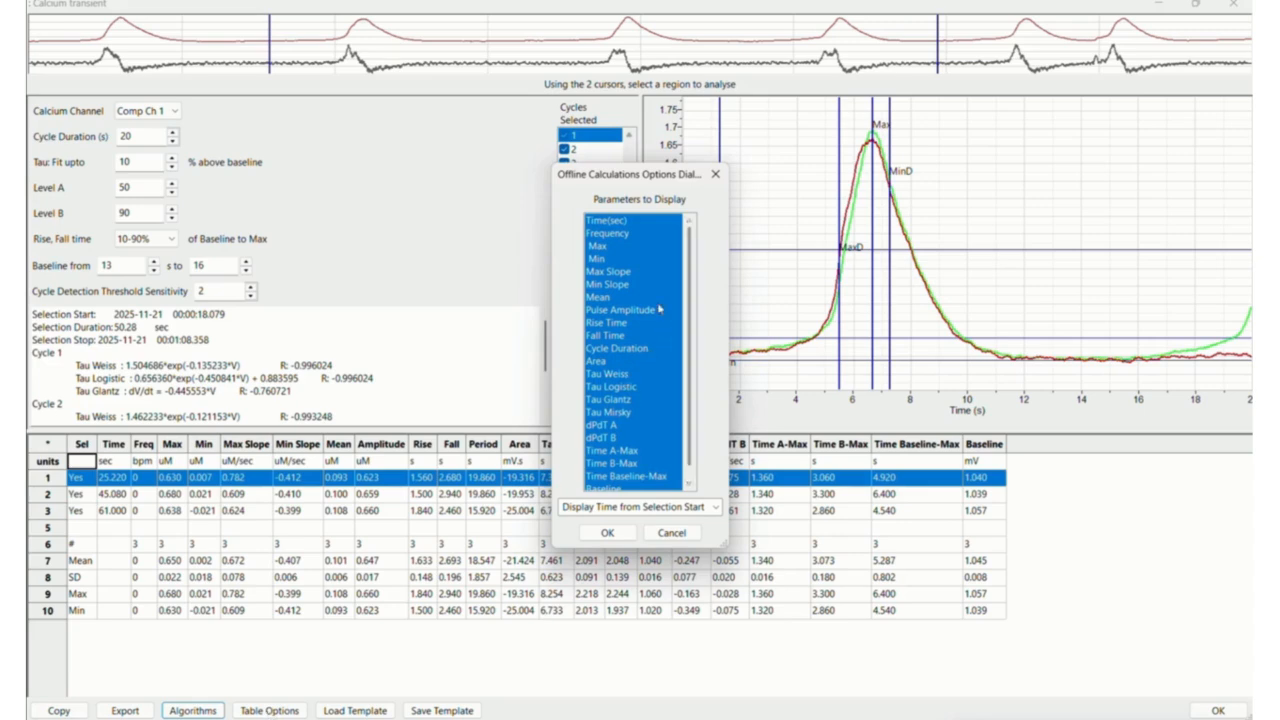
pyautogui.click(645, 222)
pyautogui.moveTo(645, 225); pyautogui.dragTo(678, 537)
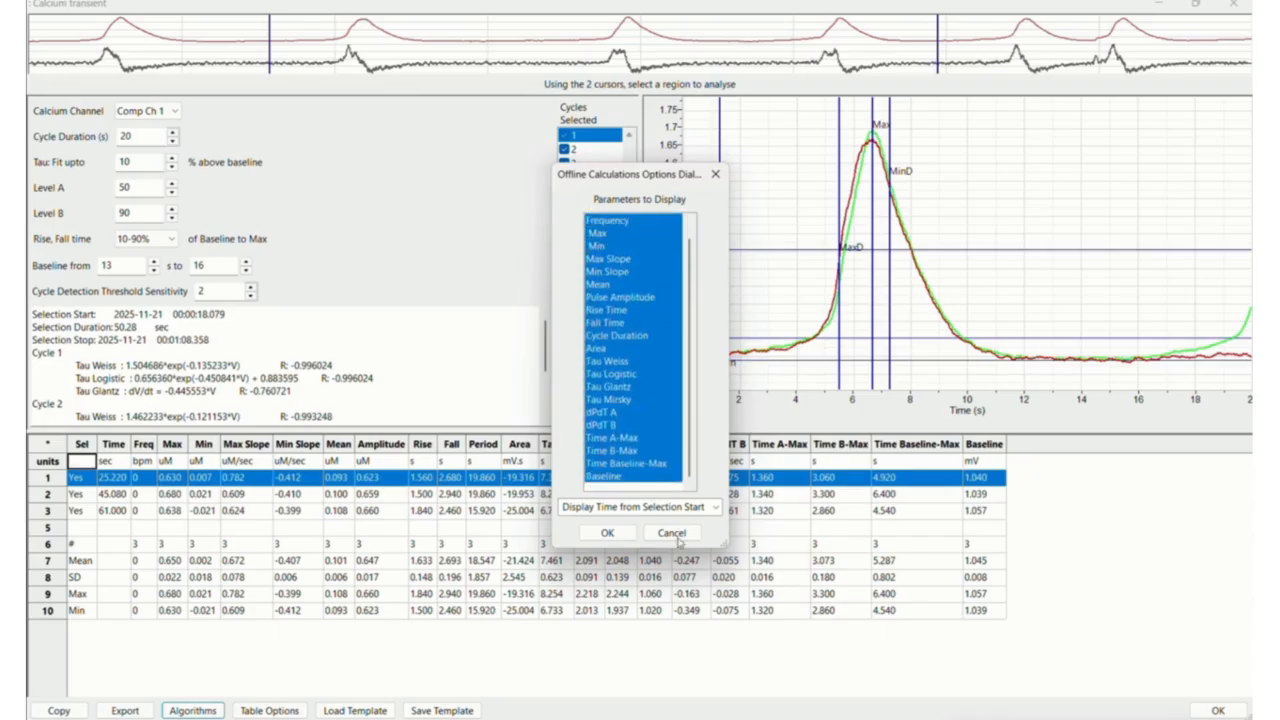
pyautogui.click(607, 533)
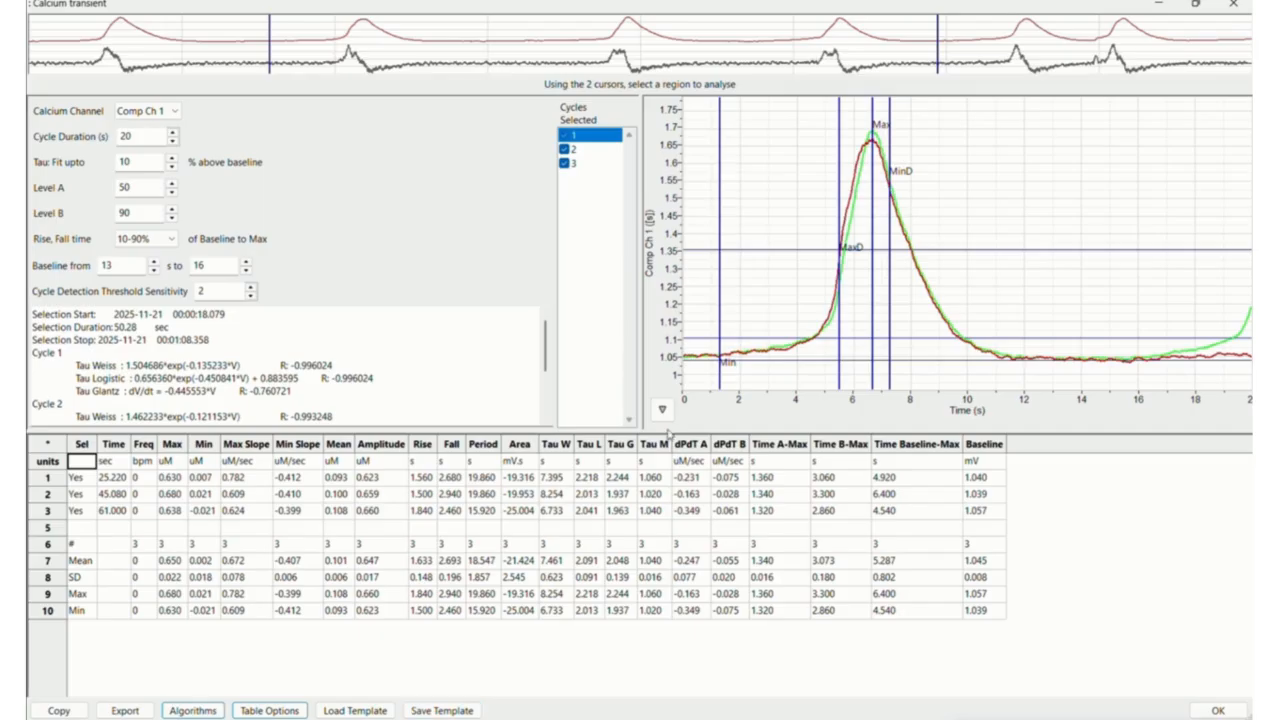
# Look at the average-cycle graph's options and close the calcium transient analysis, returning to the recording.
pyautogui.click(662, 410)
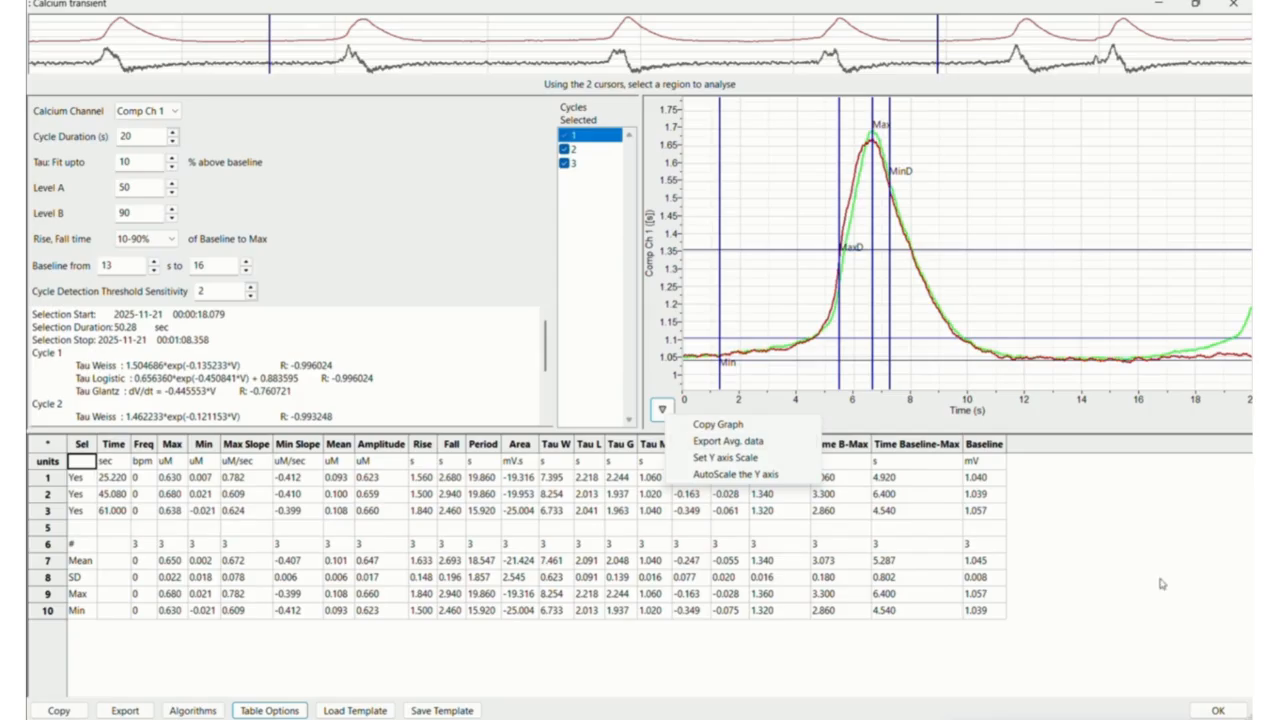
pyautogui.click(1218, 711)
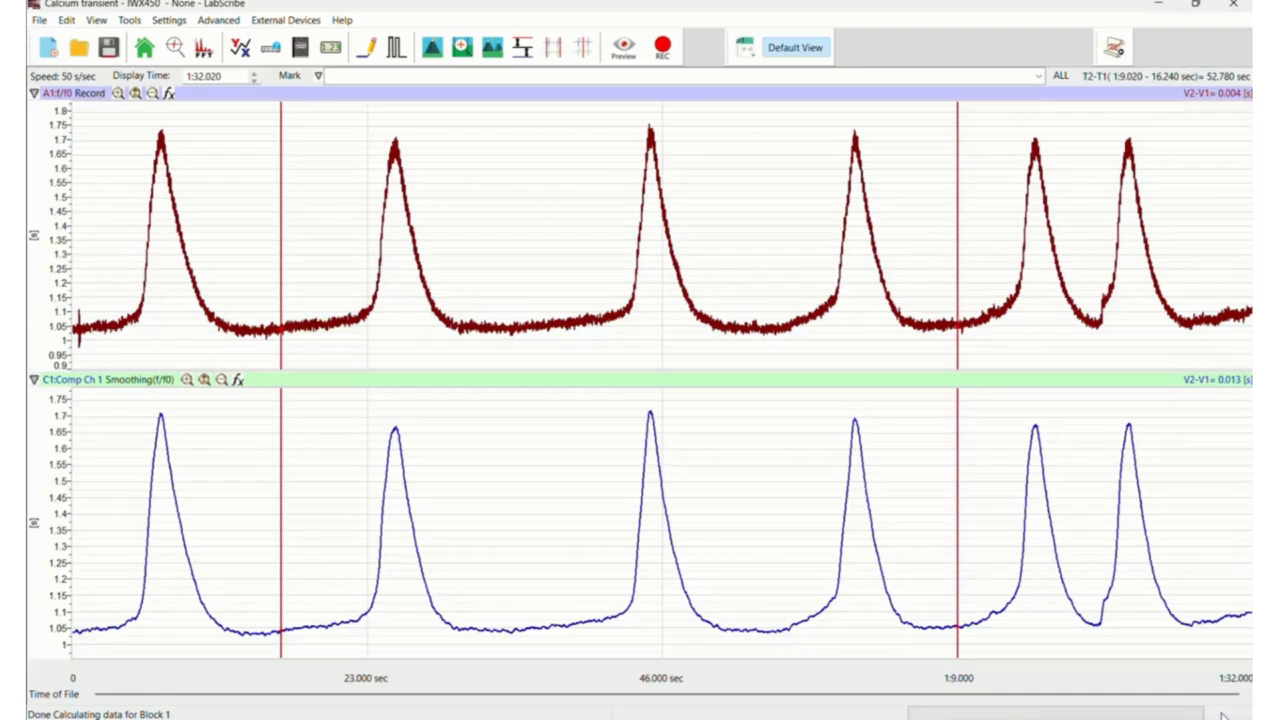